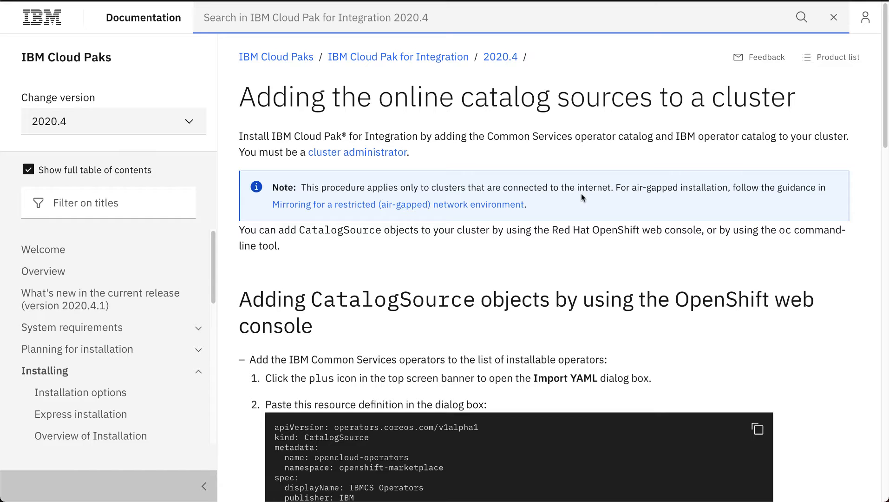
- Copy the ibm-operator-catalog CatalogSource resource definition from the section on adding objects through the OpenShift web console
scroll(581, 194, "down", 5)
scroll(583, 200, "down", 5)
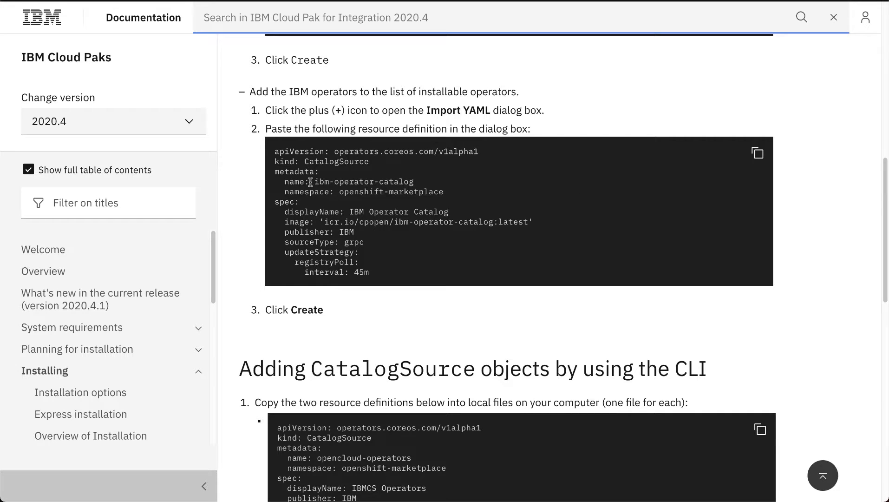
left_click_drag(310, 181, 445, 185)
left_click(633, 193)
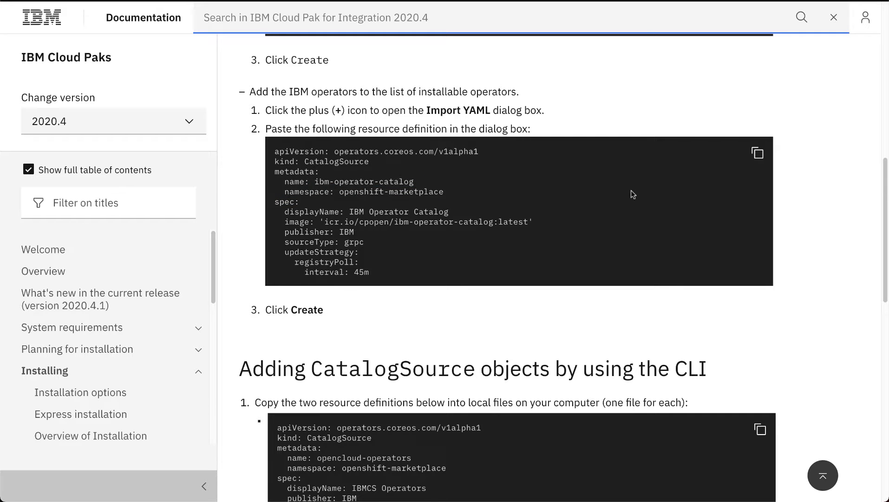
left_click(758, 152)
key("ctrl+c")
- Switch to the Red Hat OpenShift console and create the catalog source by importing the copied YAML definition
left_click(179, 1)
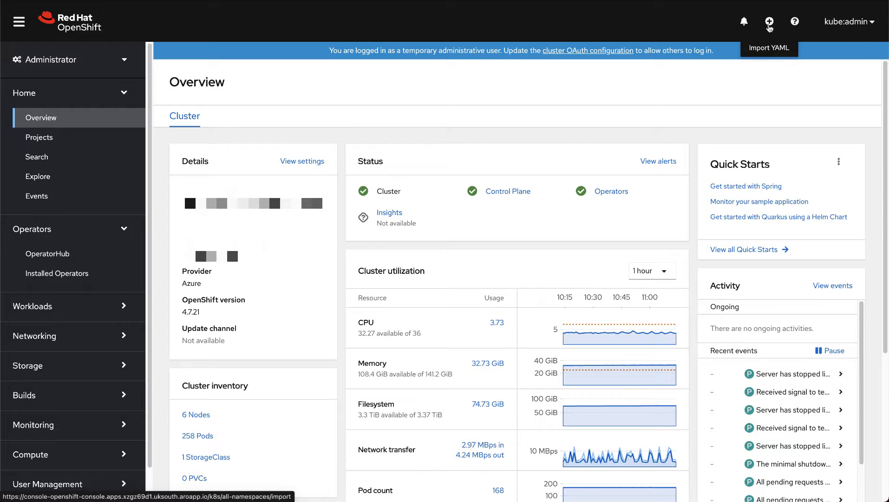
left_click(769, 27)
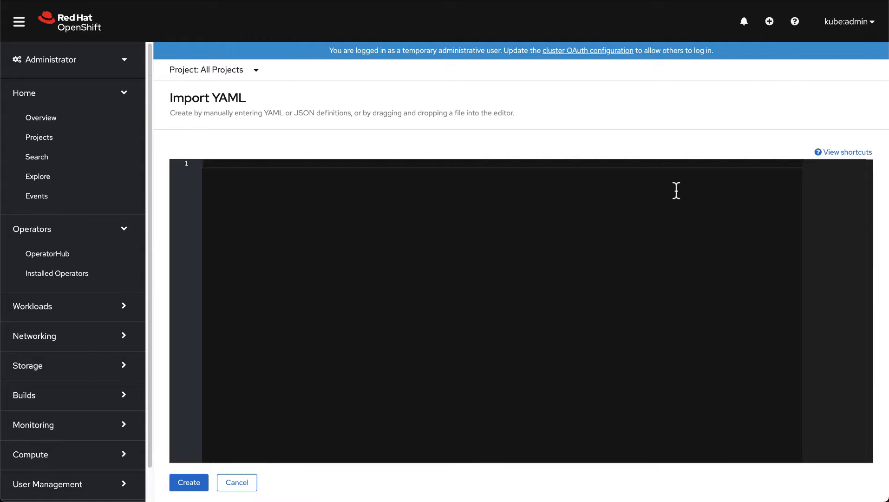
key("ctrl+v")
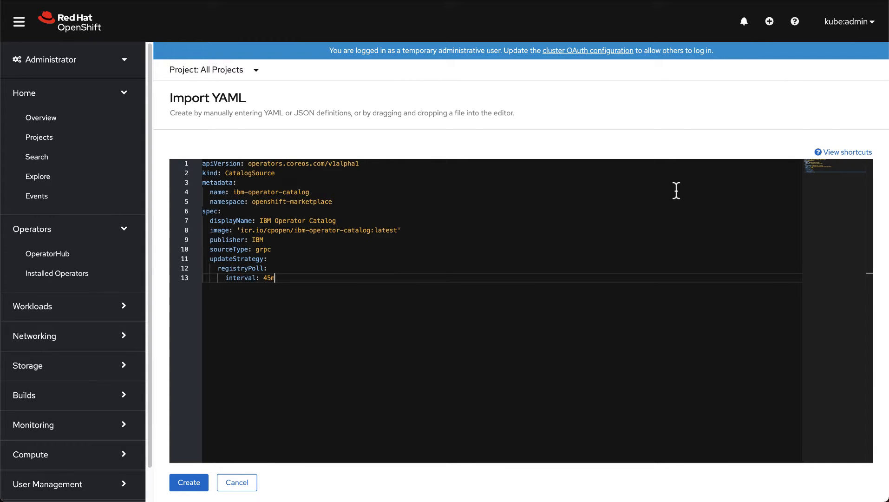
left_click(183, 486)
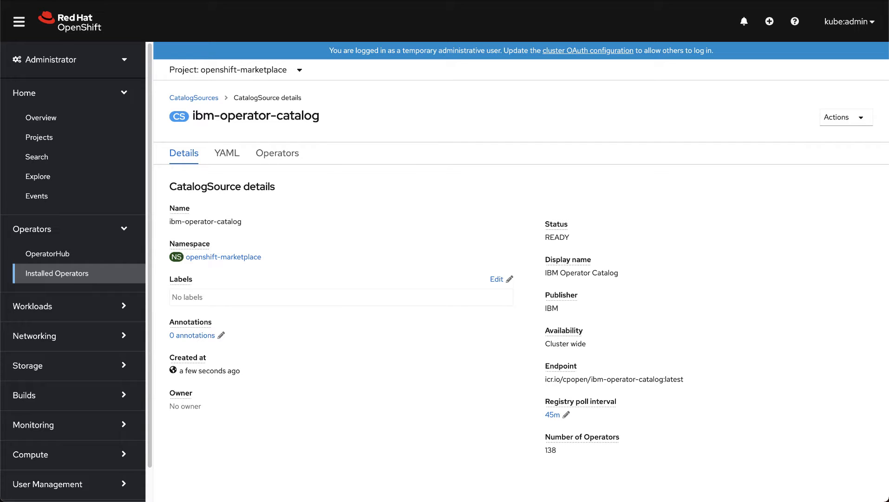
- Filter the OperatorHub items to the IBM Operator Catalog provider type
left_click(108, 254)
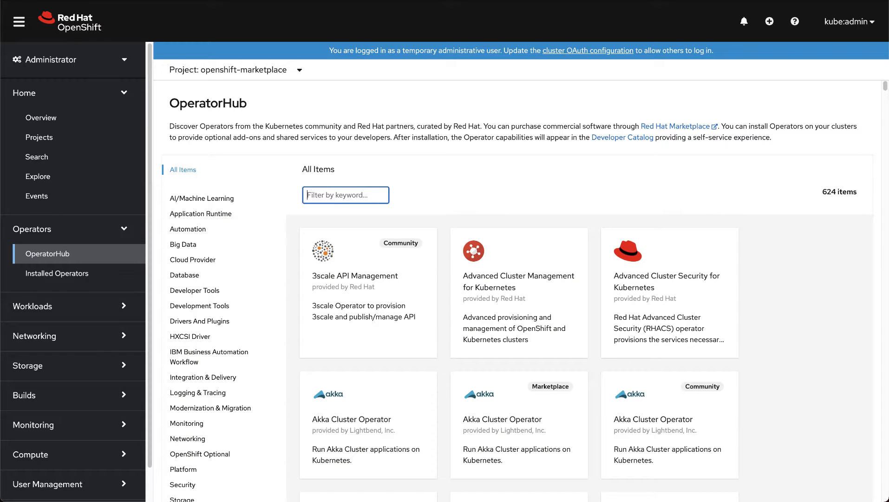
scroll(201, 363, "down", 7)
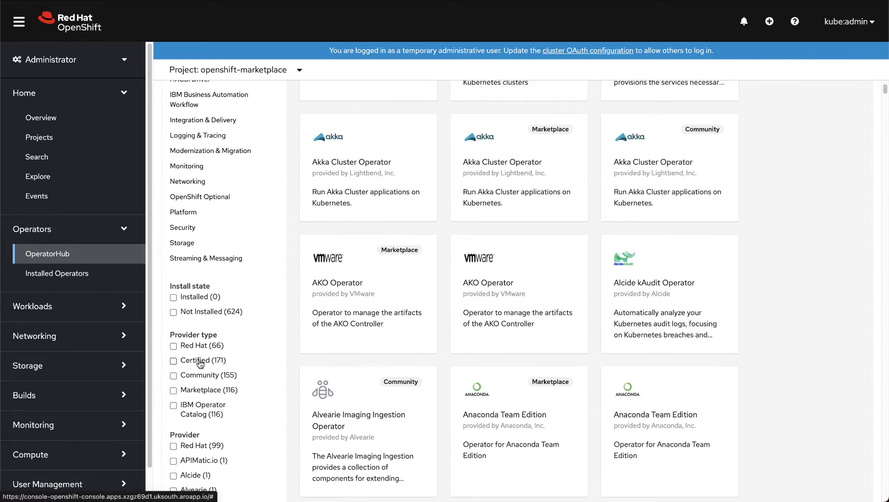
scroll(201, 362, "down", 1)
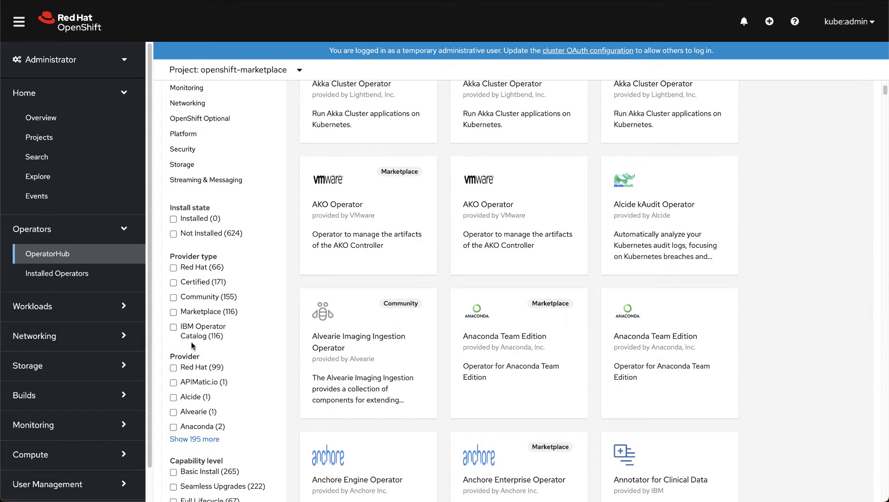
left_click(175, 334)
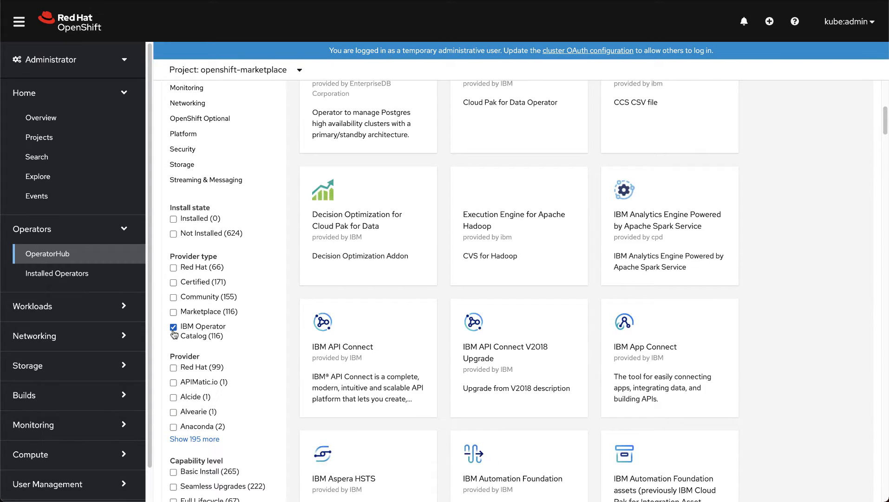
- Search the filtered OperatorHub items for "transfor" and open the IBM Transformation Advisor operator
scroll(530, 392, "down", 2)
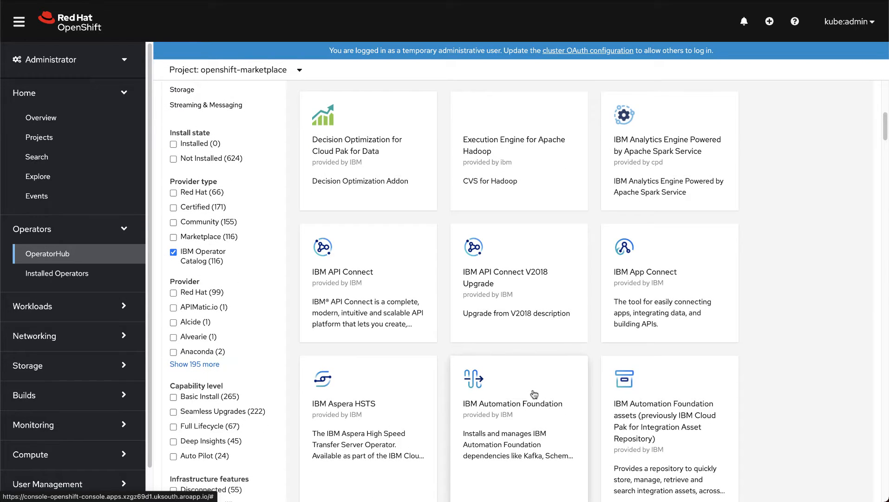
scroll(534, 394, "up", 4)
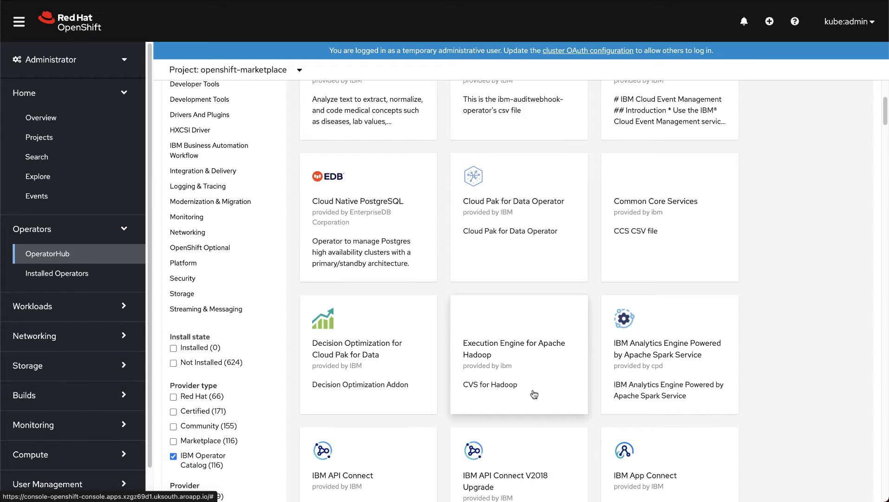
scroll(535, 394, "up", 5)
left_click(344, 191)
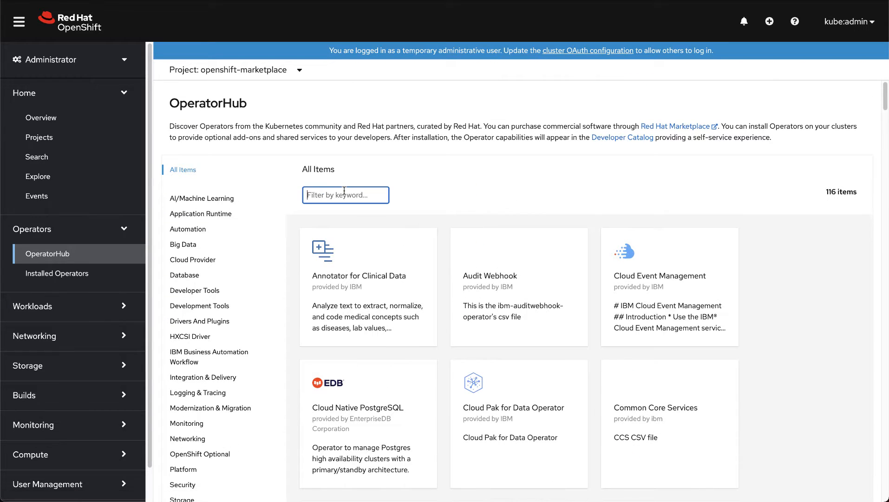
type("transfor")
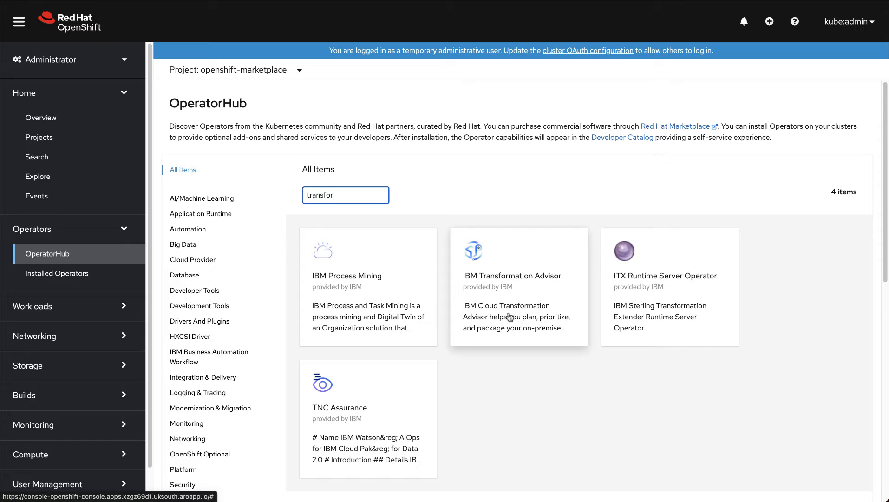
left_click(510, 317)
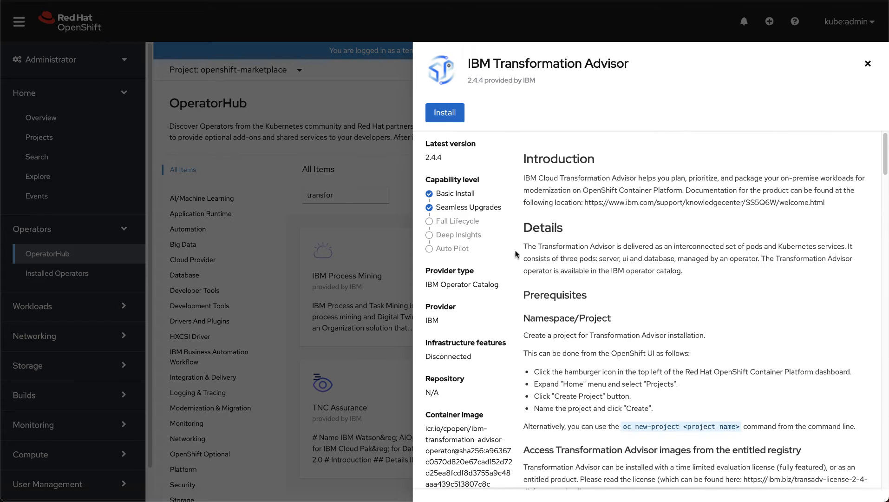
- Install the IBM Transformation Advisor operator, creating a new namespace named ta for it
left_click_drag(464, 159, 415, 160)
left_click(445, 115)
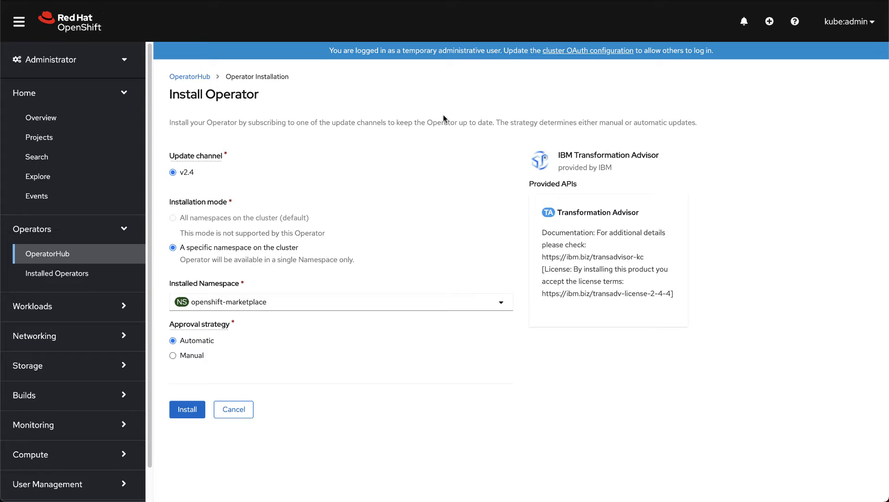
left_click(321, 306)
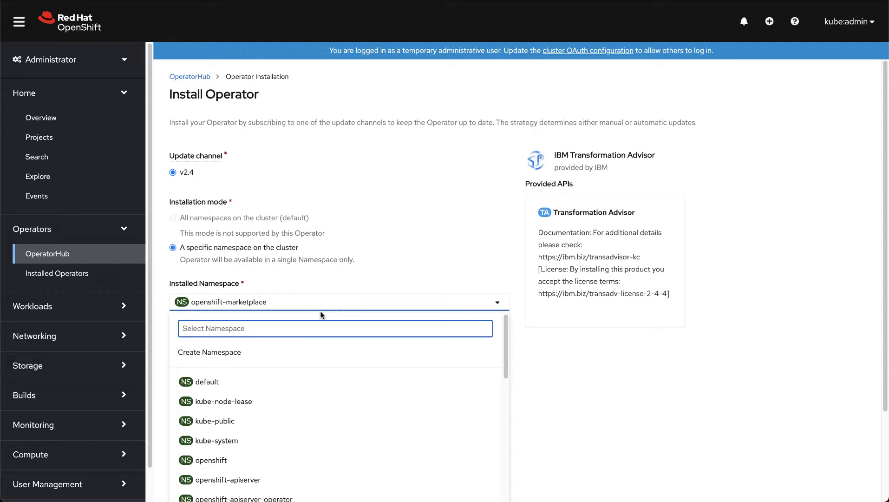
left_click(290, 352)
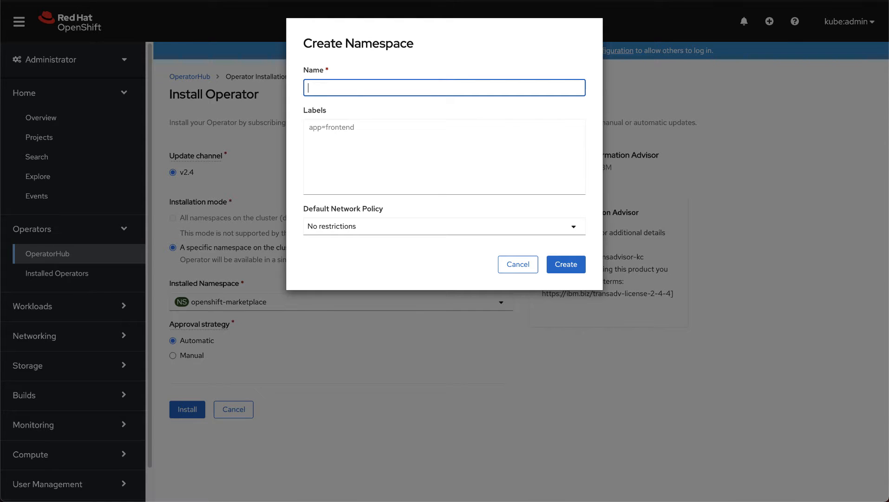
type("ta")
left_click(566, 263)
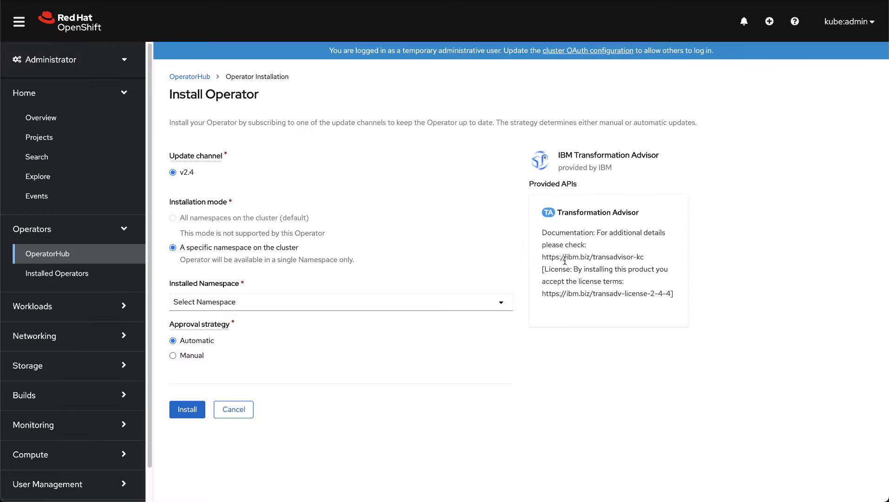
left_click(189, 410)
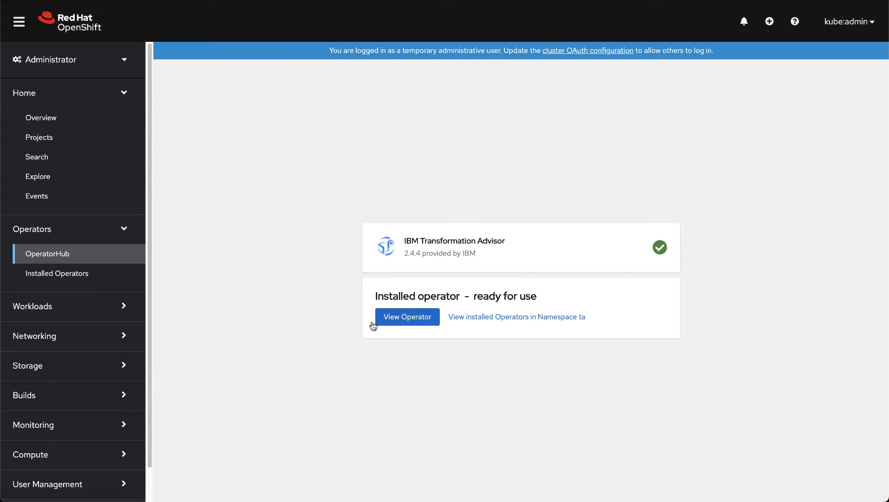
- Open the installed IBM Transformation Advisor operator and start creating a TransAdv instance
left_click(411, 319)
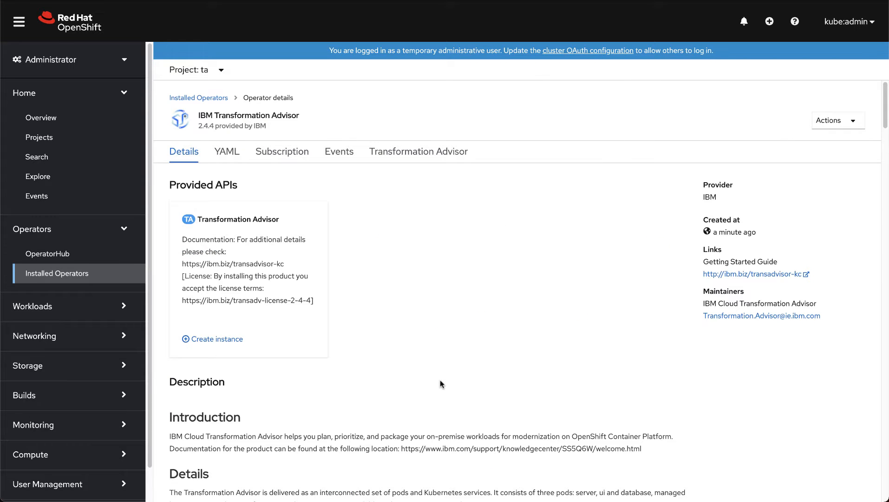
left_click(432, 156)
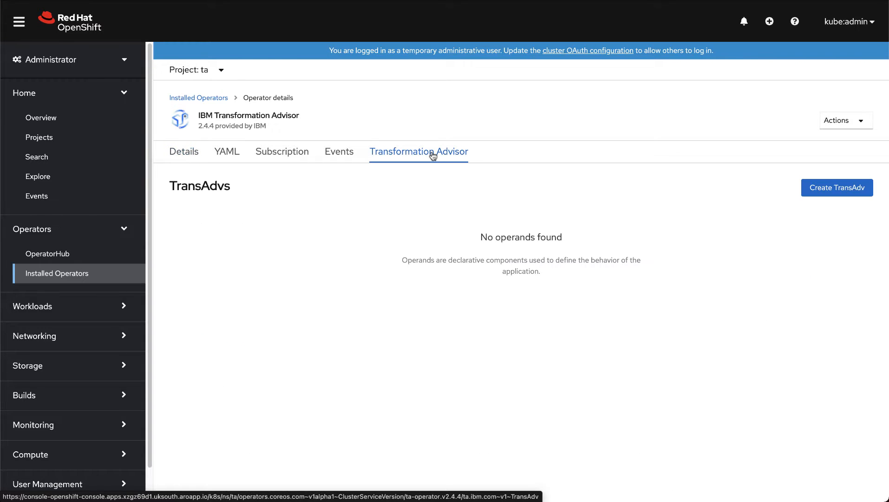
left_click(845, 195)
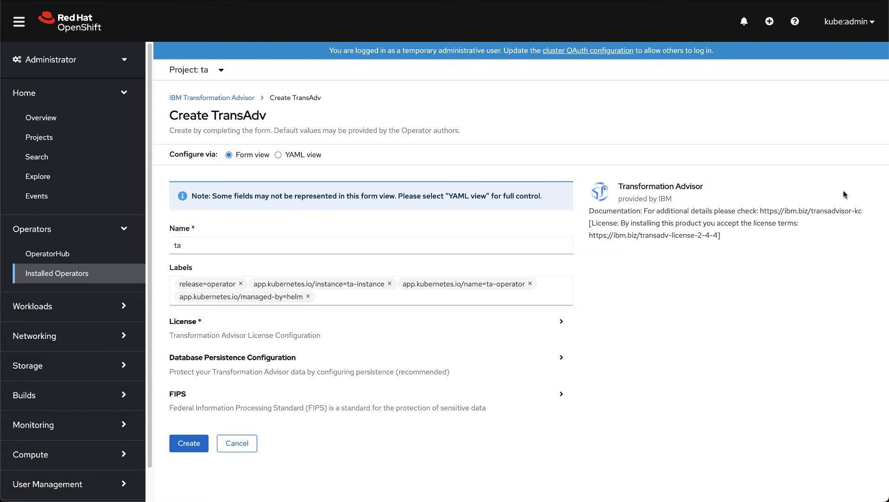
- Set the TransAdv license type to IBM Cloud Pak for Applications 5.1 and accept the license
left_click(554, 321)
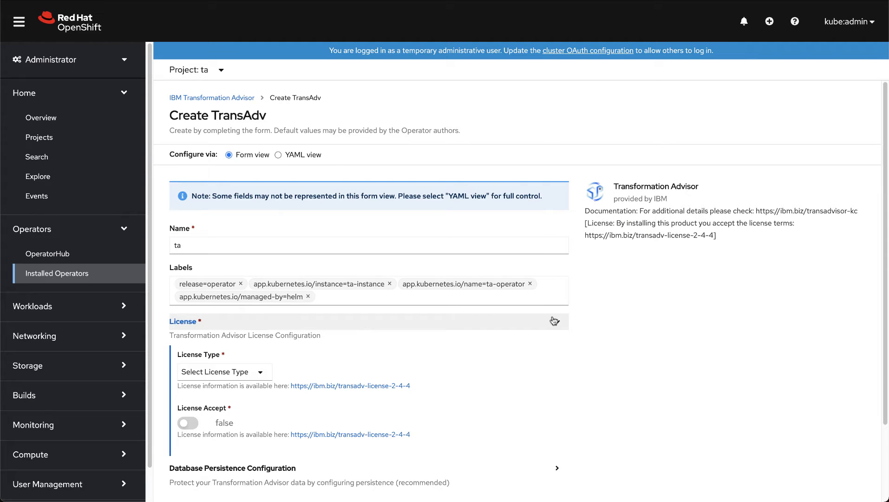
left_click(256, 371)
scroll(257, 371, "down", 2)
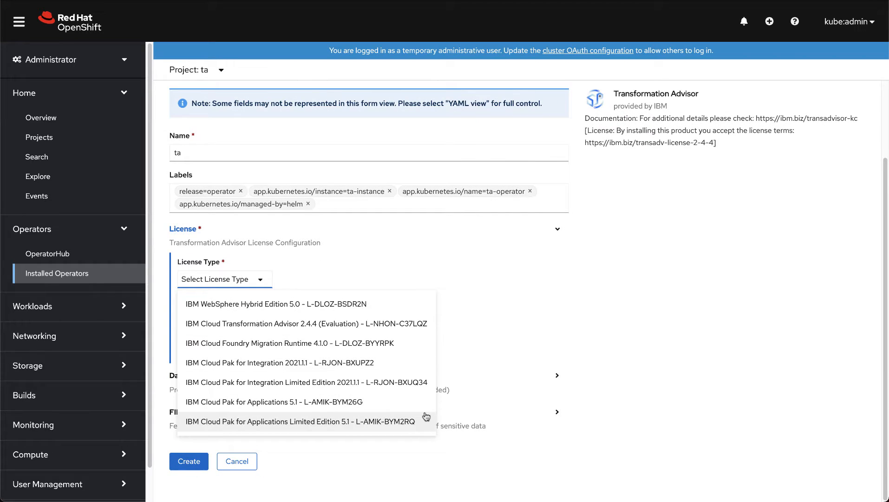
left_click(423, 402)
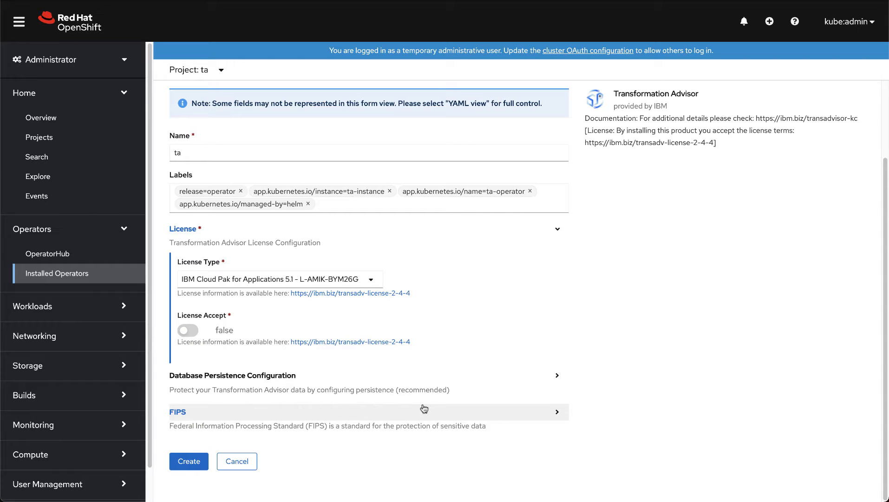
left_click(185, 330)
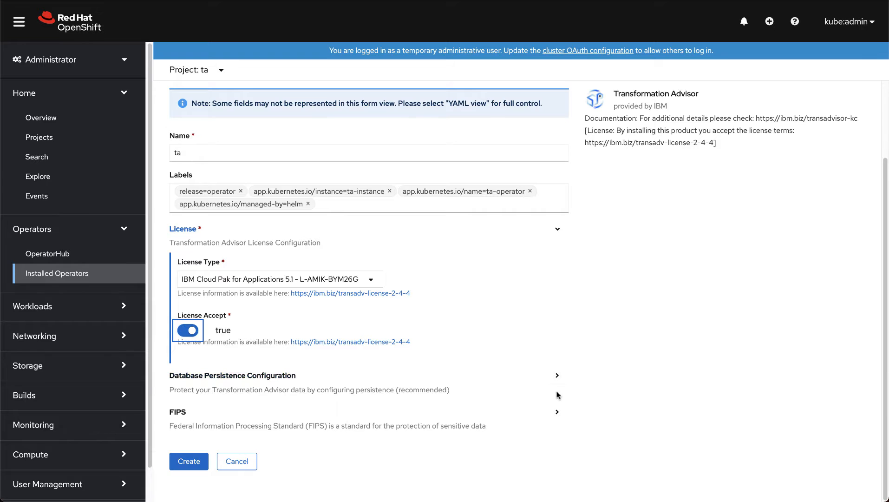
- Configure the database persistence with ReadWriteOnce access mode and the managed-premium storage class
left_click(557, 375)
left_click(551, 417)
scroll(552, 421, "down", 3)
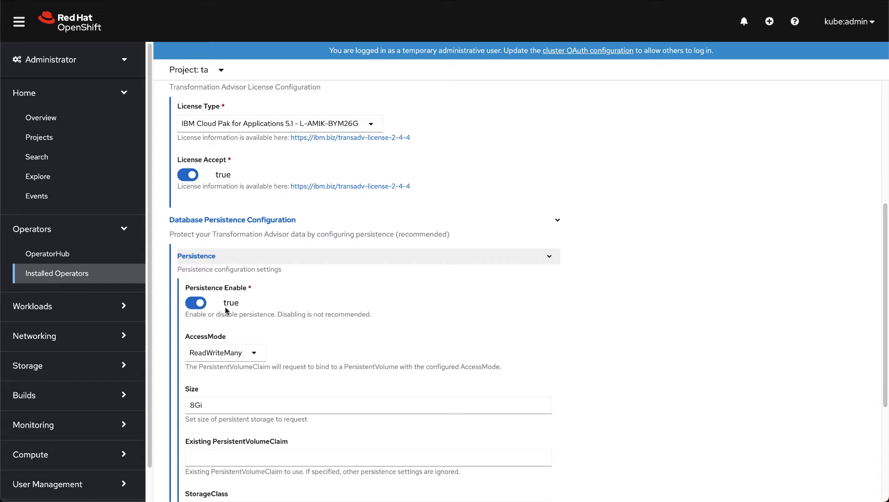
left_click(245, 353)
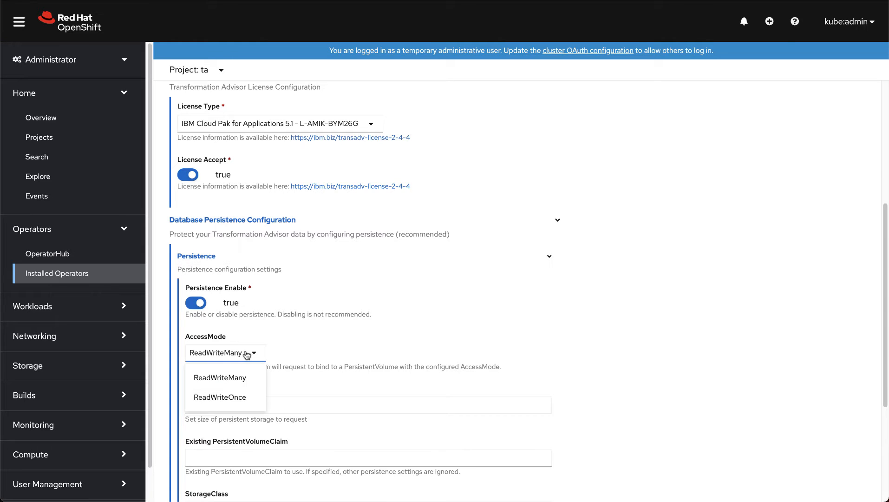
left_click(250, 396)
scroll(260, 395, "down", 3)
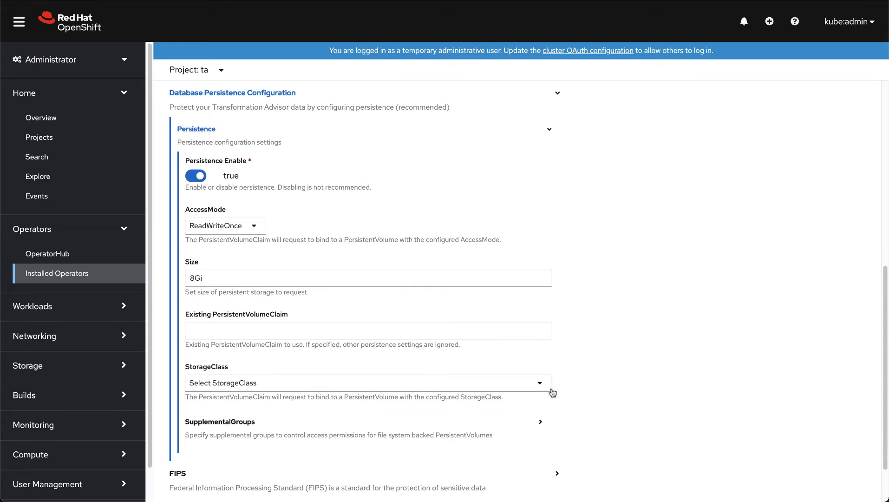
left_click(543, 386)
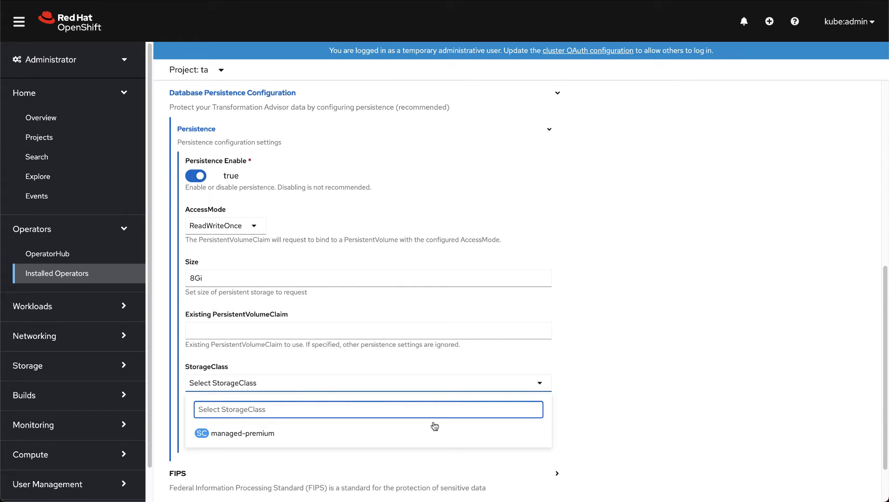
left_click(268, 437)
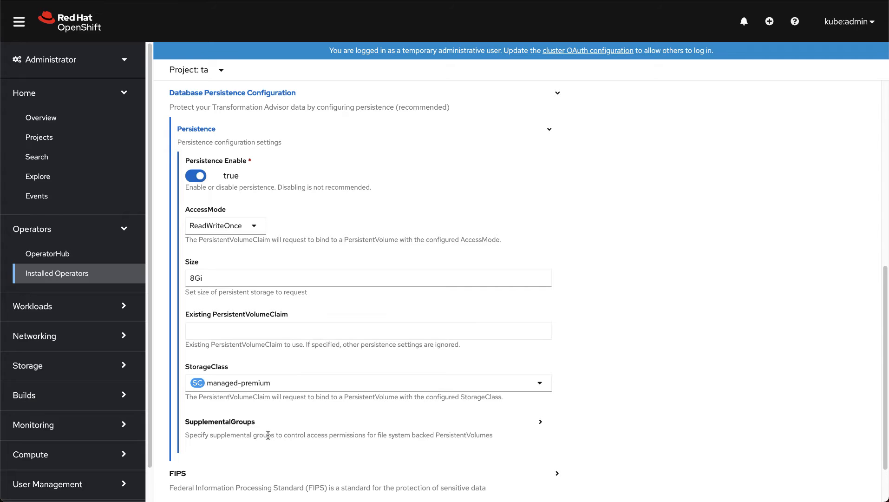
- Switch the TransAdv configuration to YAML view and review its definition down to the persistence and resource settings
scroll(268, 435, "up", 8)
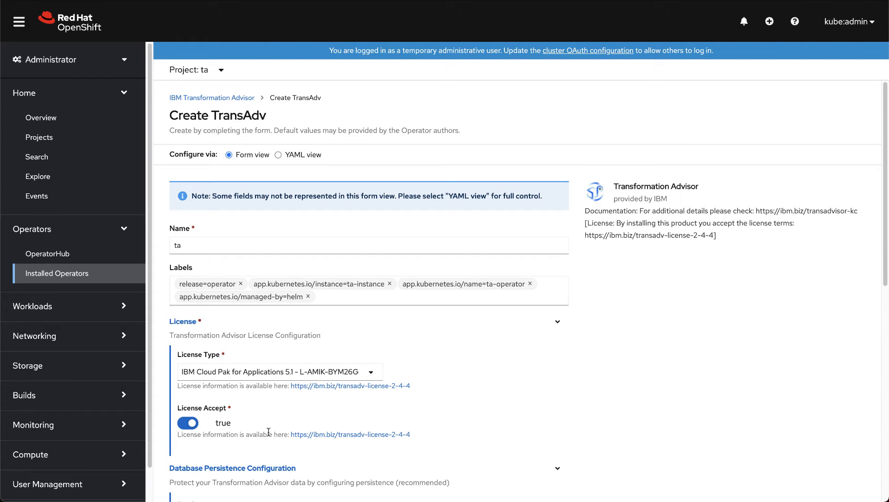
left_click(279, 155)
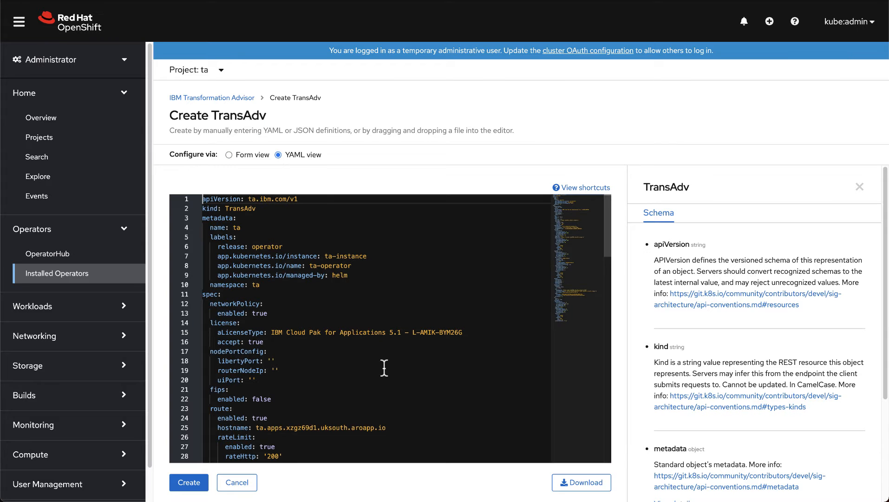
scroll(384, 369, "down", 10)
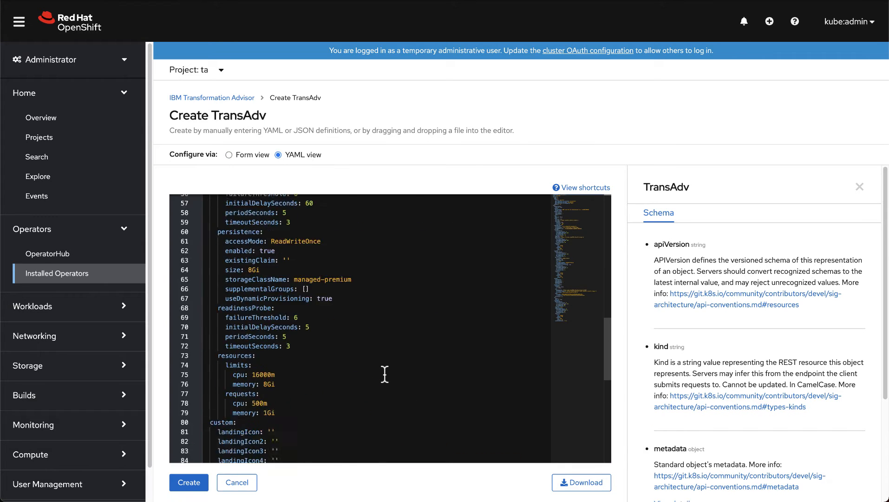
- Add an imagePullSecret entry set to ta-pull-secret directly under transadv in the YAML, aligned with its livenessProbe key
scroll(385, 374, "down", 7)
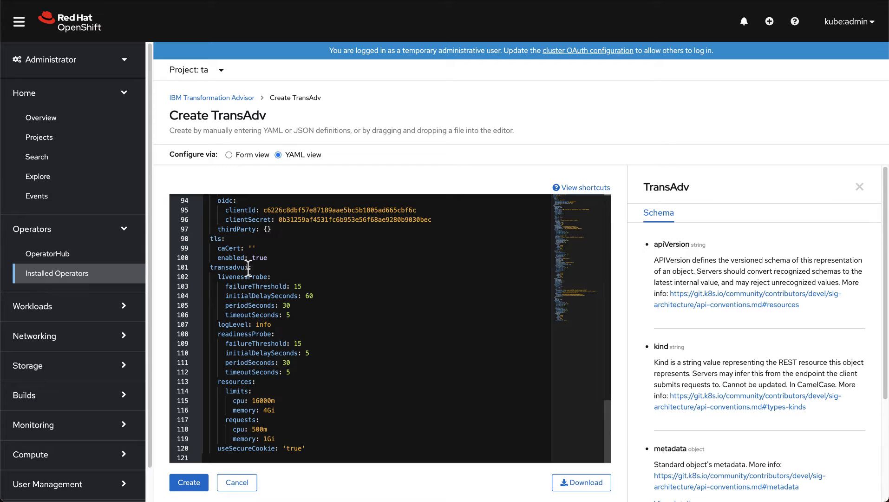
triple_click(248, 267)
scroll(271, 278, "up", 2)
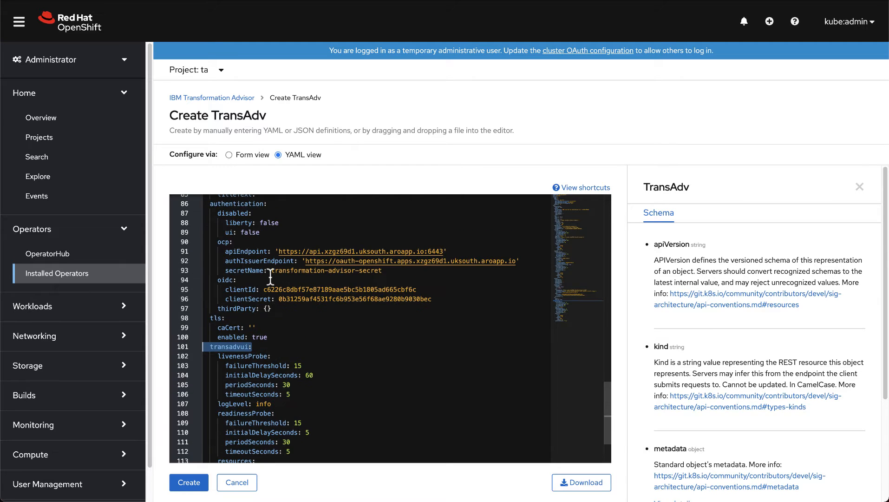
scroll(270, 278, "up", 8)
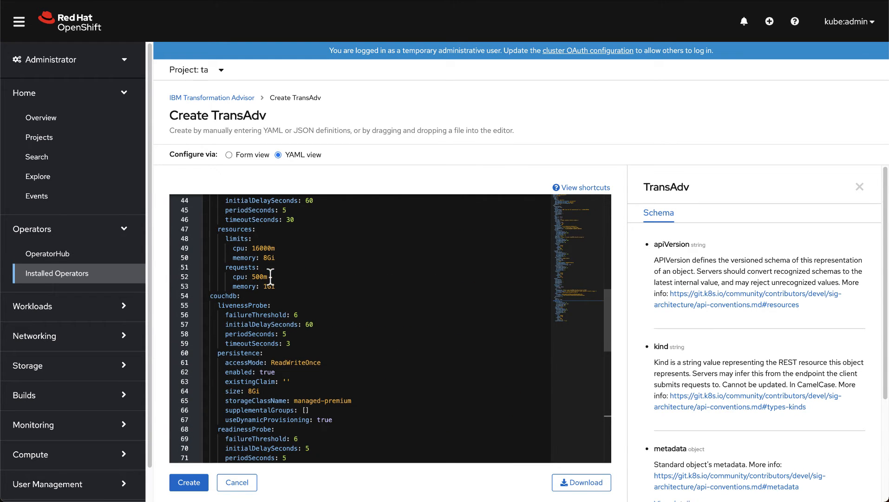
scroll(299, 290, "up", 6)
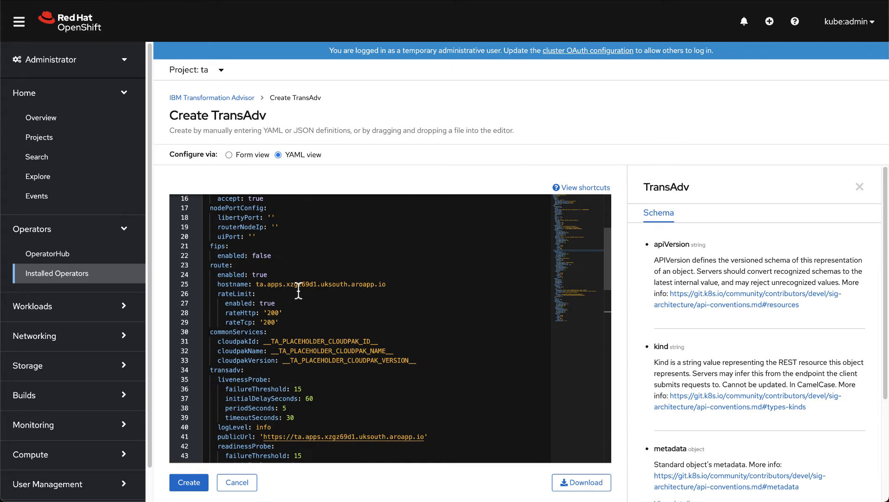
triple_click(273, 370)
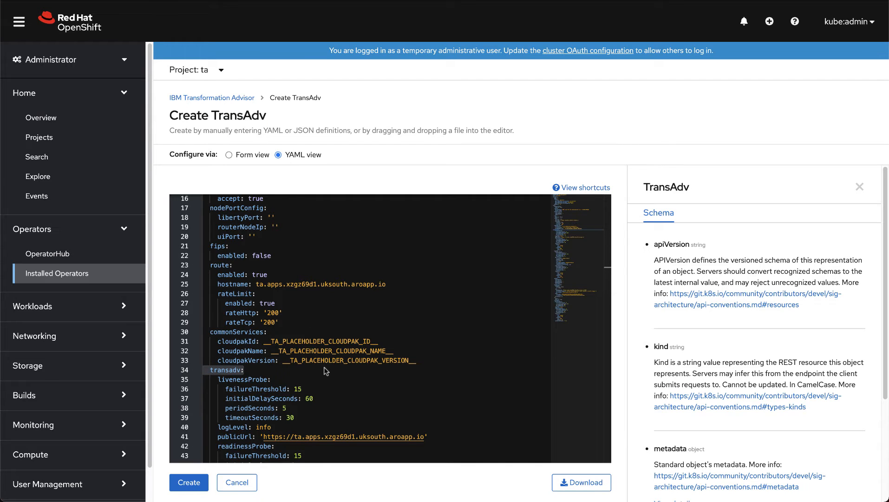
left_click(258, 370)
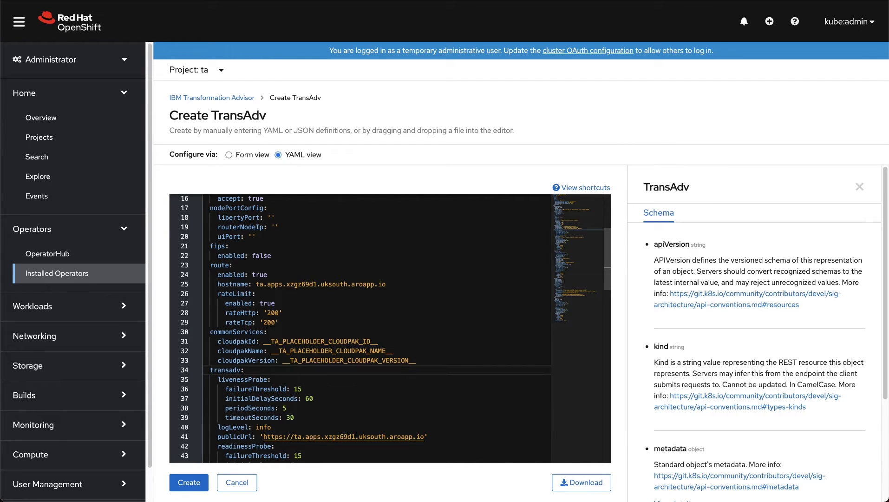
key("Return")
key("ctrl+v")
key("ctrl+Left")
key("ctrl+Left")
key("ctrl+Left")
key("ctrl+Left")
key("ctrl+Left")
key("ctrl+Left")
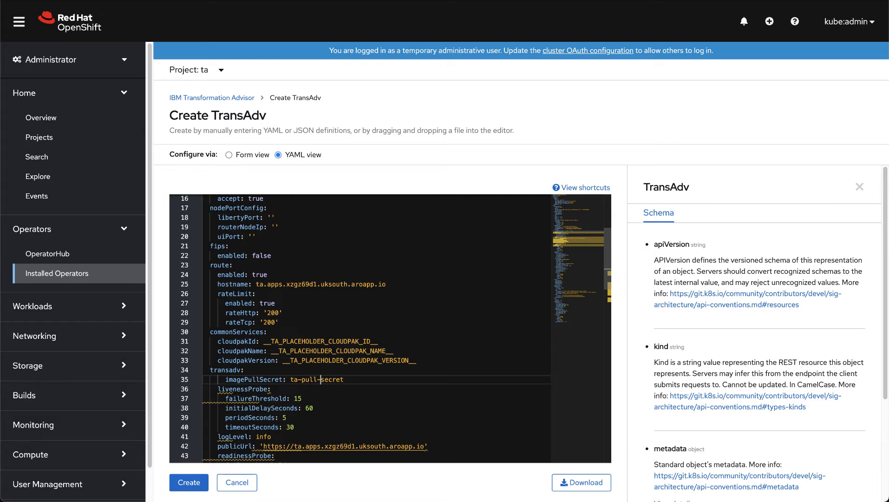
key("Home")
key("BackSpace")
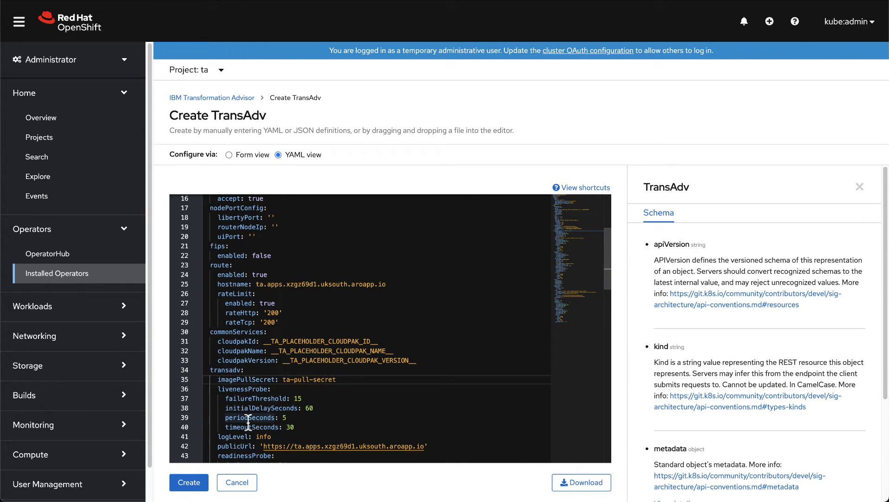
- Add the imagePullSecret: ta-pull-secret line directly under transadvui, aligned with that section's other keys
scroll(248, 422, "down", 10)
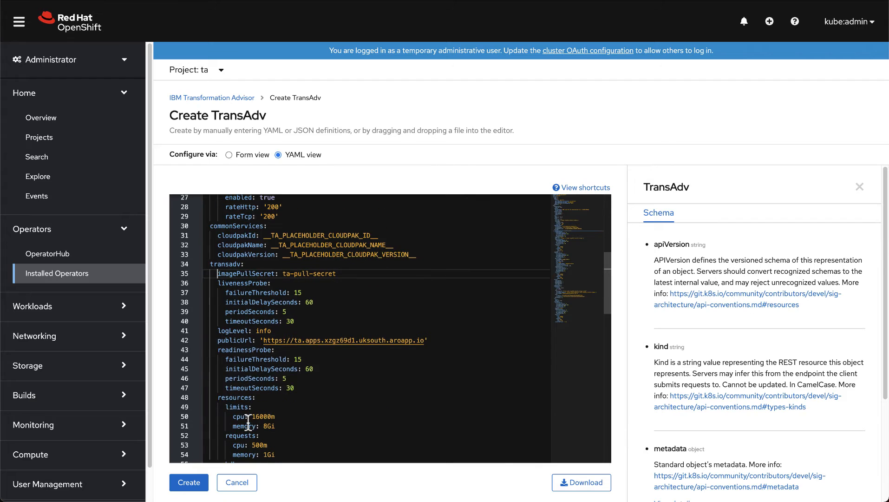
scroll(248, 423, "down", 7)
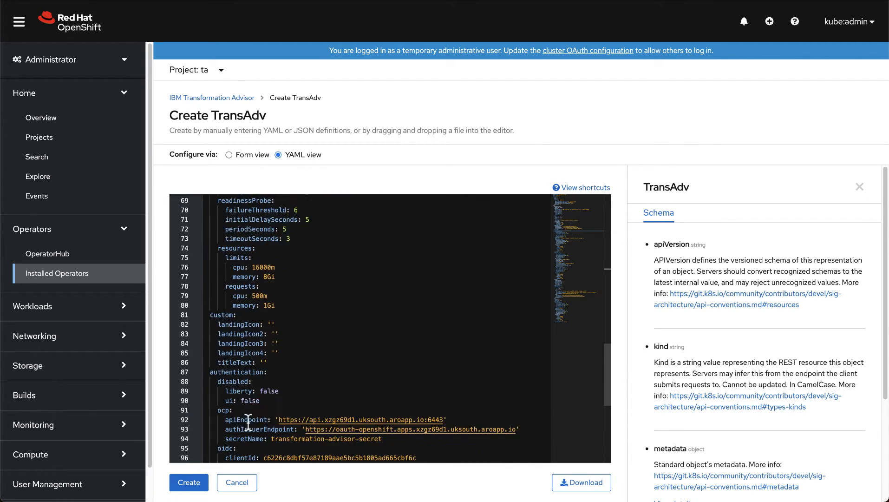
scroll(248, 424, "down", 3)
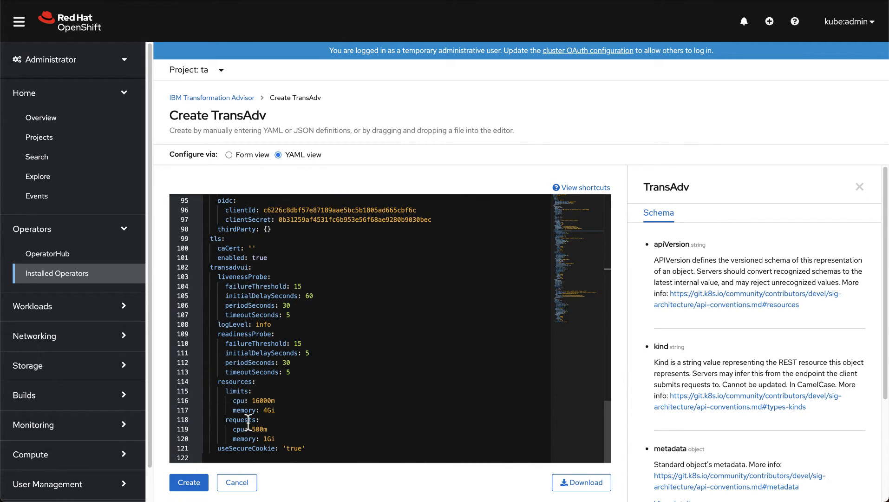
left_click(270, 267)
key("Return")
key("super+v")
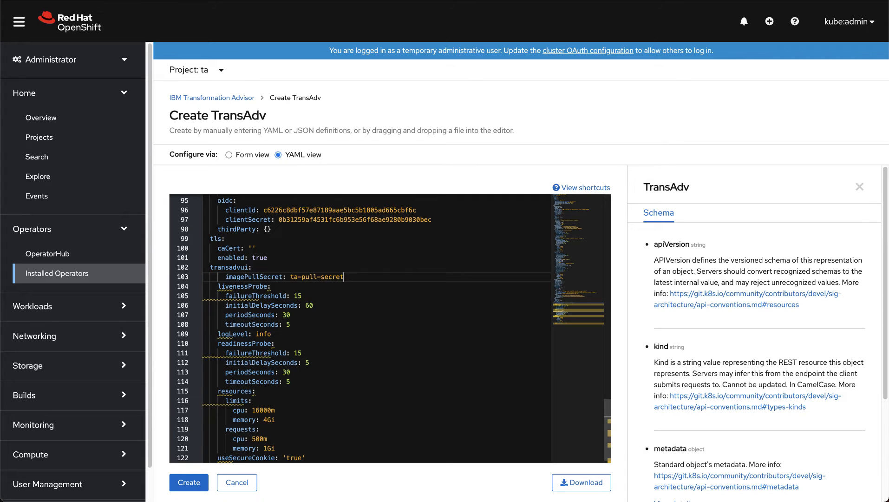
key("alt+Left")
key("alt+Left")
key("alt+Left")
key("alt+Left")
key("alt+Left")
key("alt+Left")
key("super+Left")
key("BackSpace")
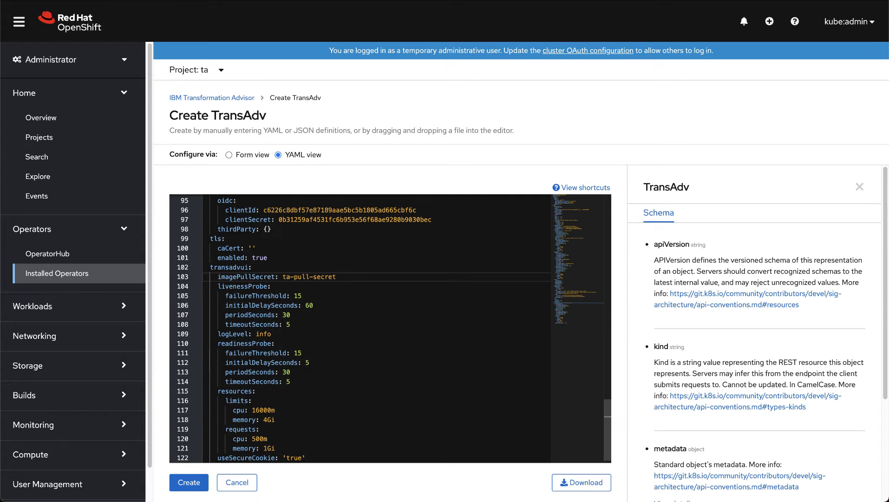
- Copy the imagePullSecret: ta-pull-secret line into the couchdb section and create the TransAdv instance
key("super+Left")
key("shift+super+Right")
key("super+c")
key("Left")
scroll(261, 280, "up", 10)
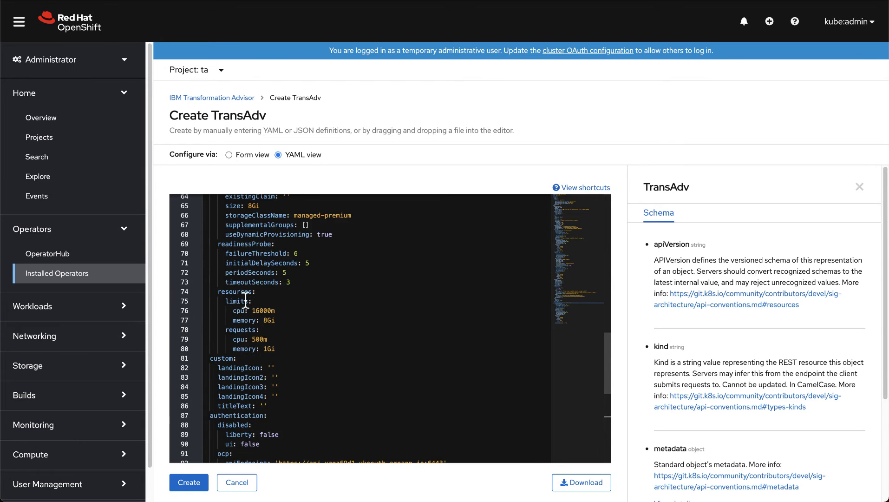
left_click(256, 348)
key("Return")
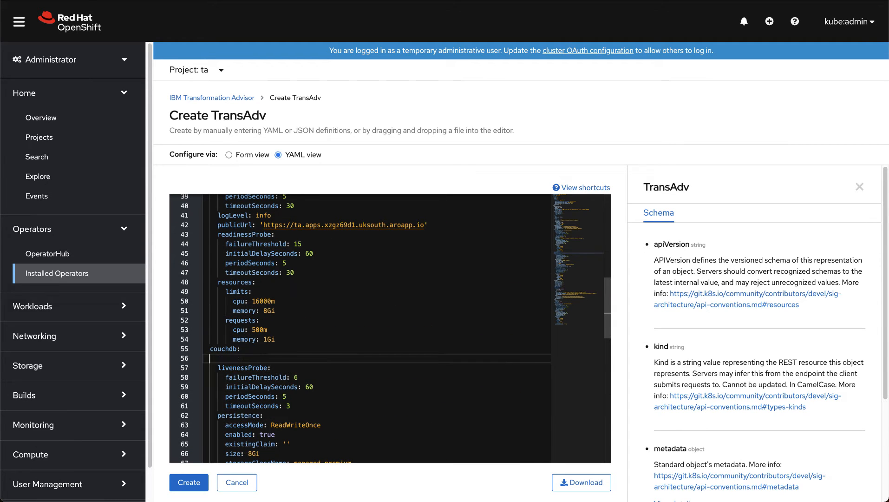
key("super+v")
key("super+Left")
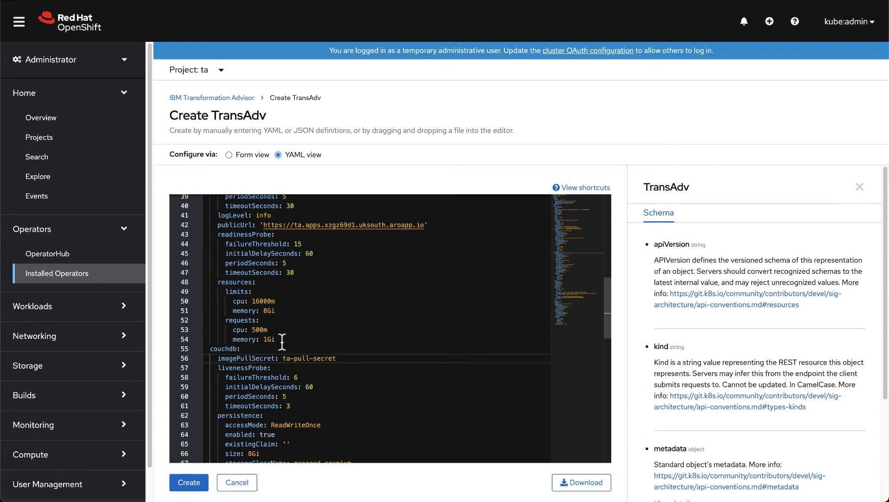
left_click(283, 358, "shift")
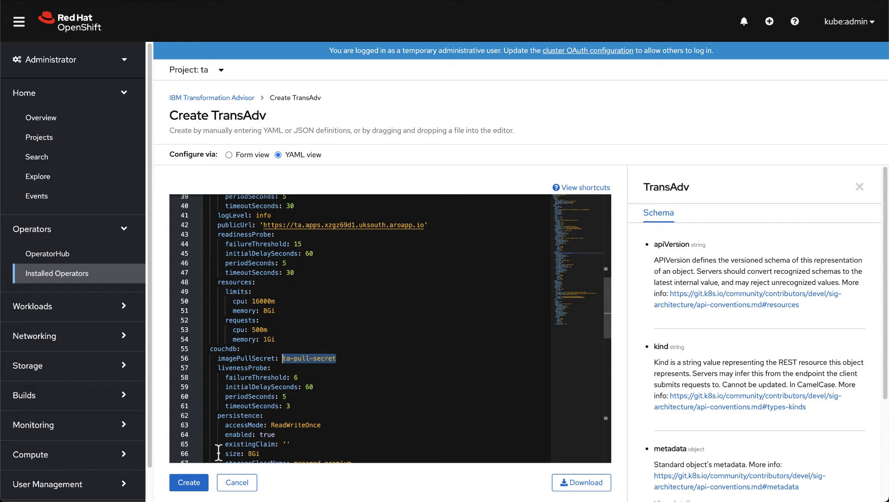
left_click(203, 486)
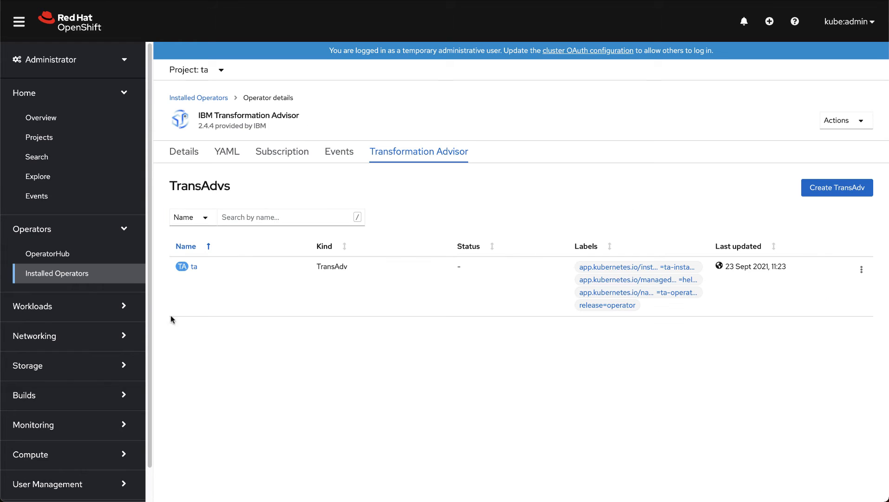
- Open the secrets of the ta project and start creating an image pull secret
left_click(113, 306)
left_click(88, 407)
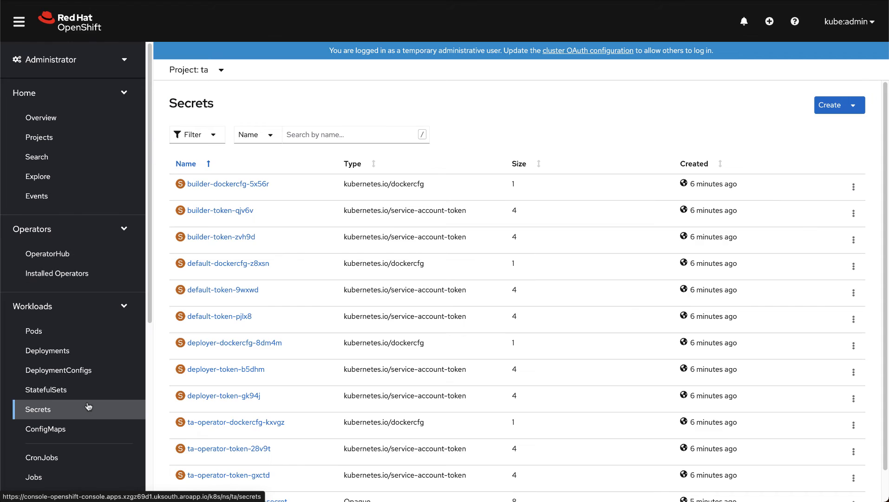
left_click(832, 111)
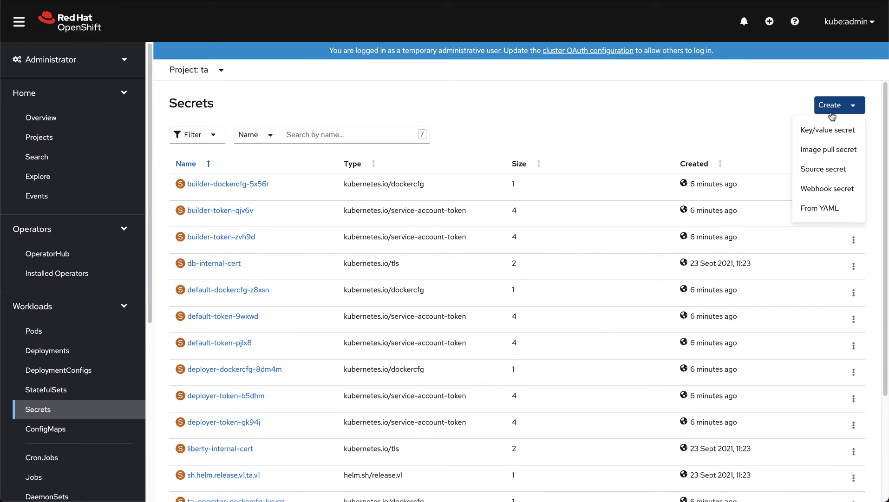
left_click(839, 149)
left_click(473, 173)
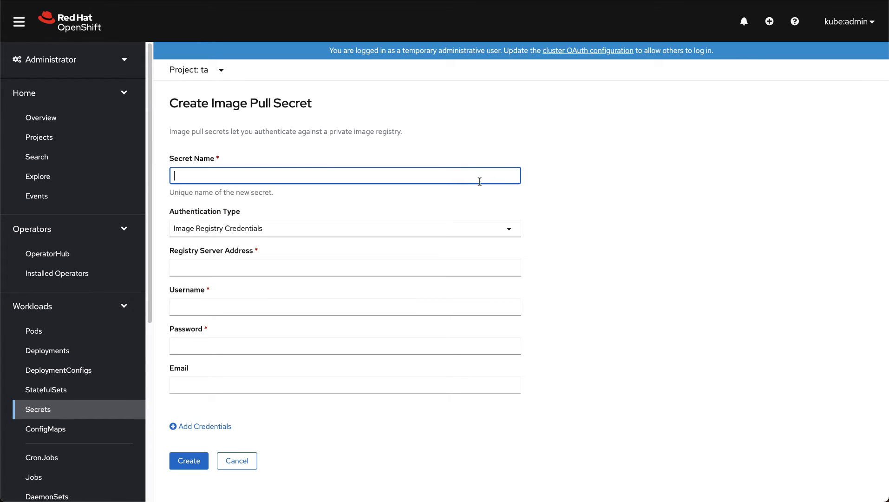
- Name the secret ta-pull-secret and set the registry server address to cp.icr.io and the username to cp
type("ta-pull-secret")
left_click(403, 267)
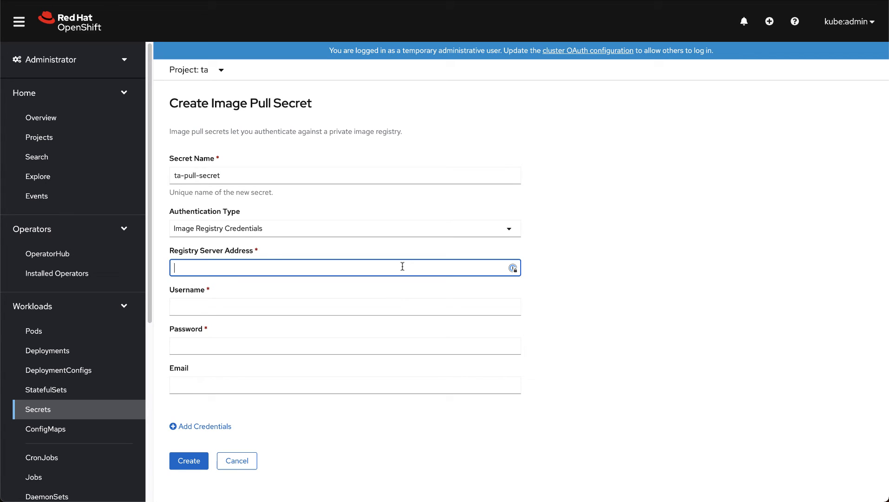
type("cp.icr.io")
key("Tab")
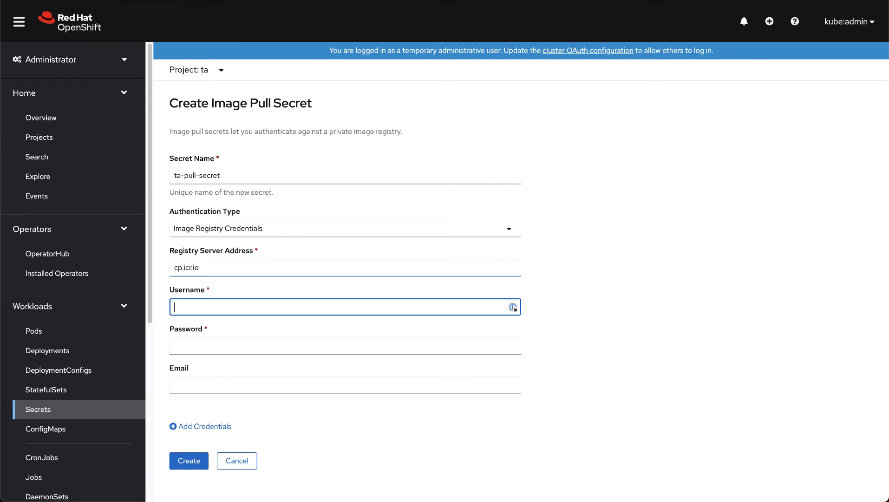
type("cp")
key("Tab")
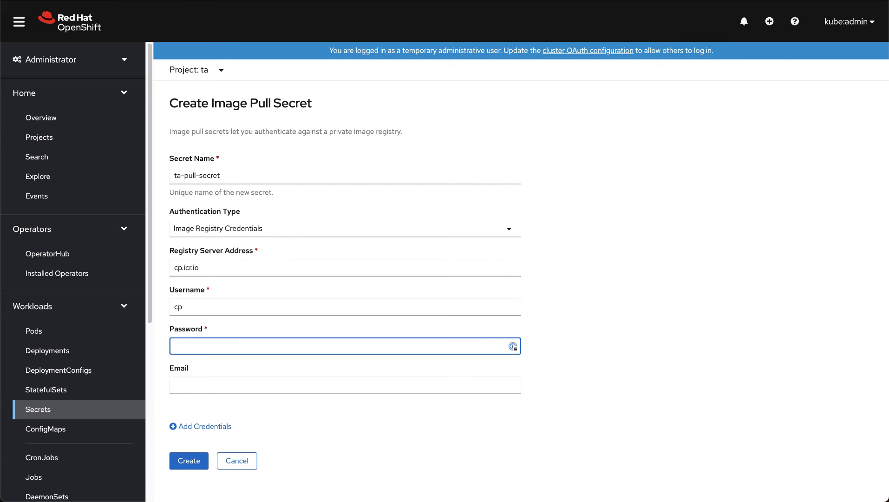
- Paste the registry password into the Password field and create the image pull secret
key("super+Tab")
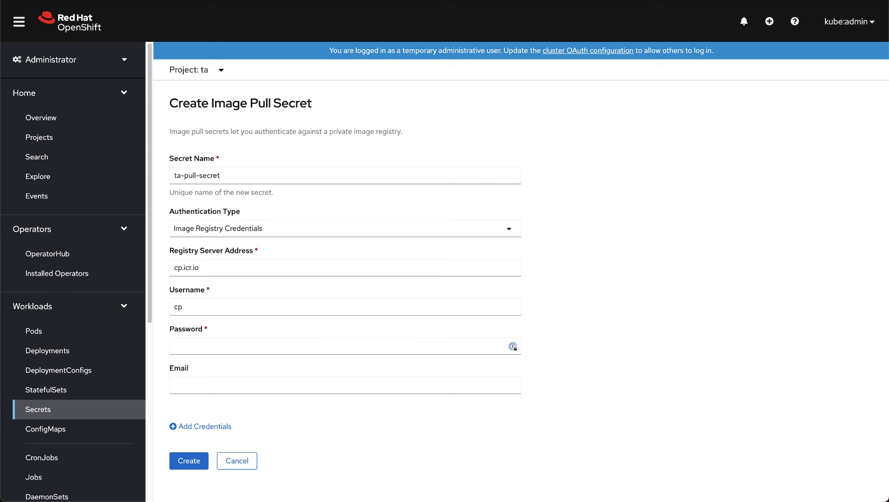
left_click(259, 347)
key("super+v")
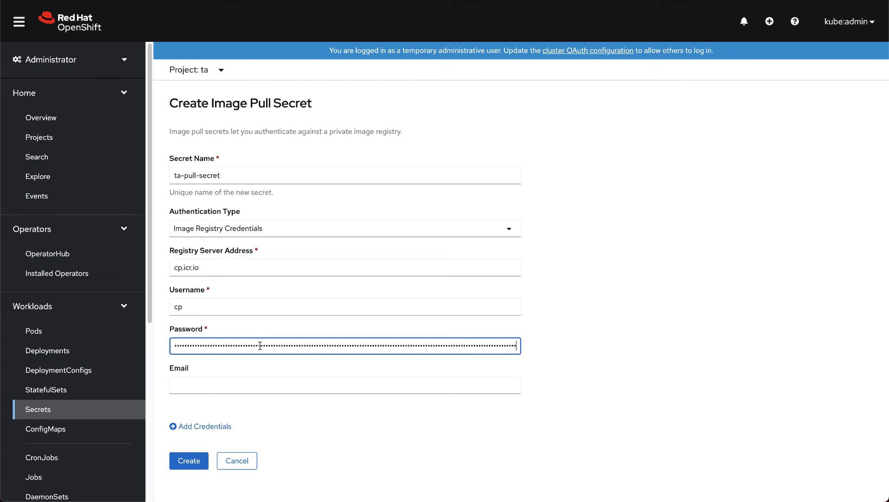
left_click(189, 461)
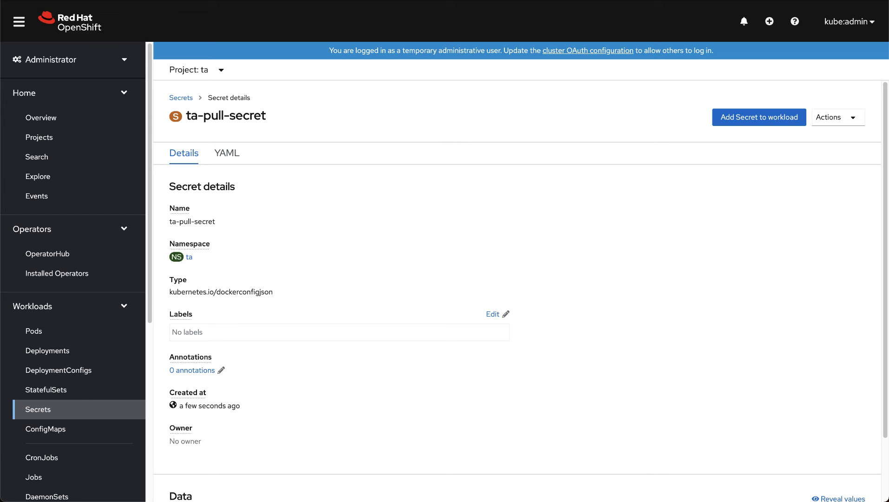
- Open the ta instance of the installed IBM Transformation Advisor operator and check its deployment conditions and resources
left_click(49, 280)
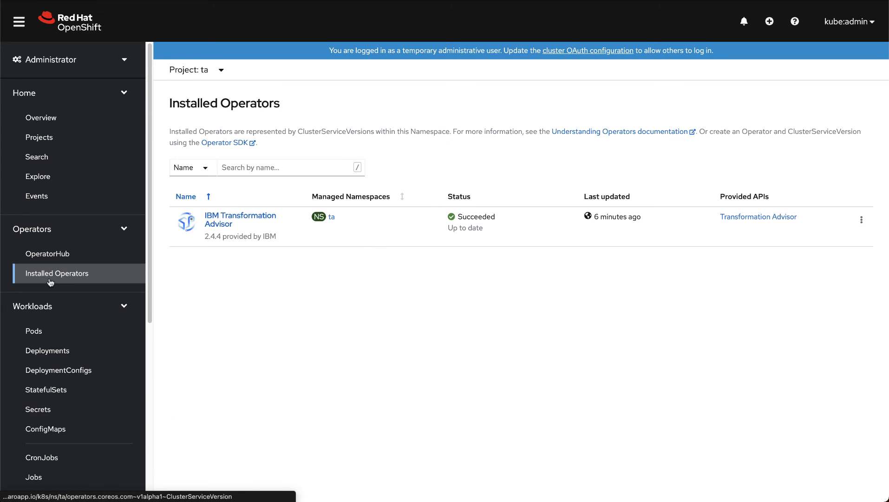
left_click(245, 224)
left_click(414, 155)
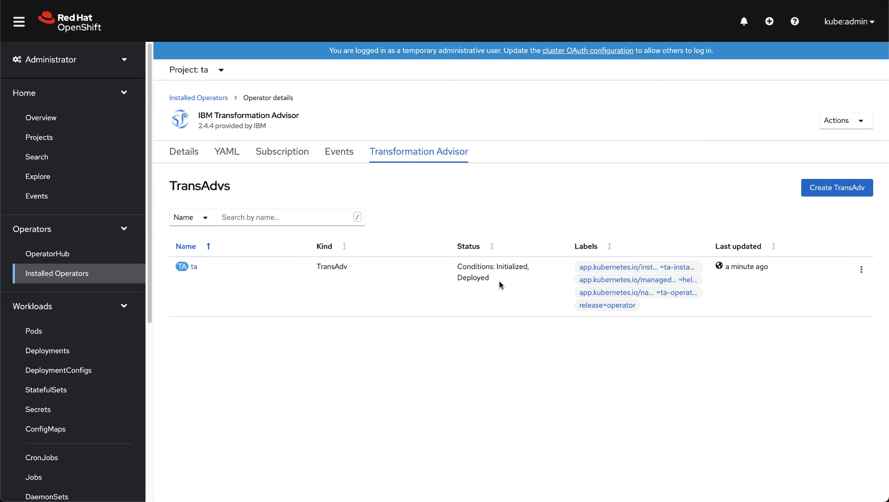
left_click(194, 267)
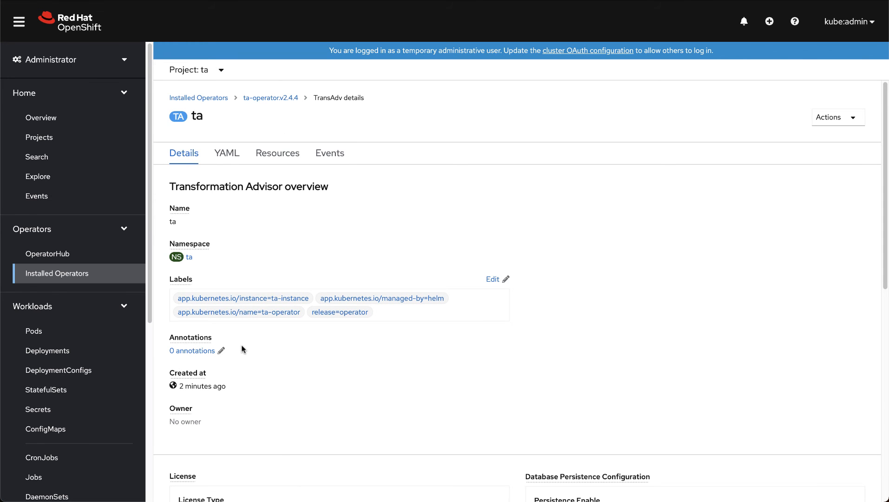
scroll(247, 353, "down", 10)
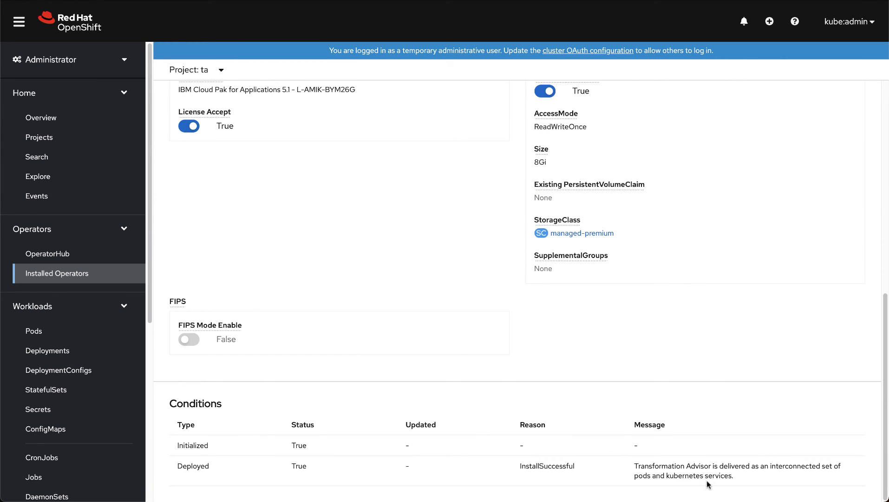
left_click_drag(741, 480, 633, 472)
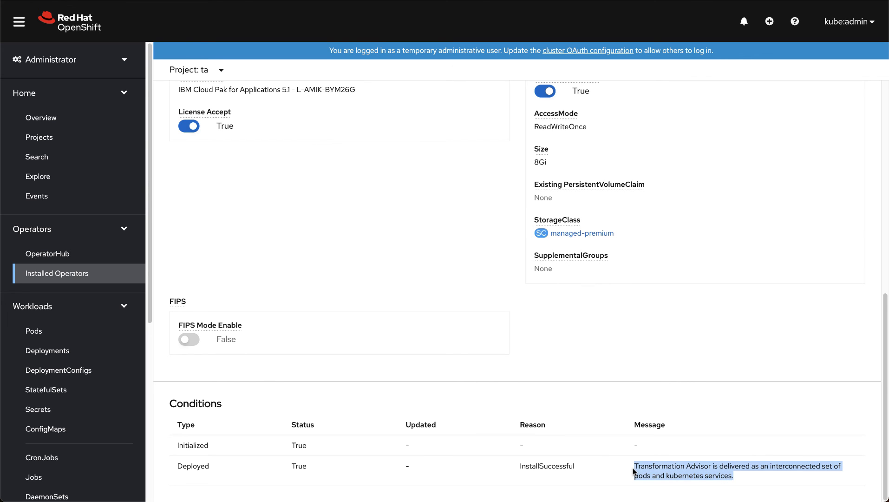
scroll(633, 472, "up", 10)
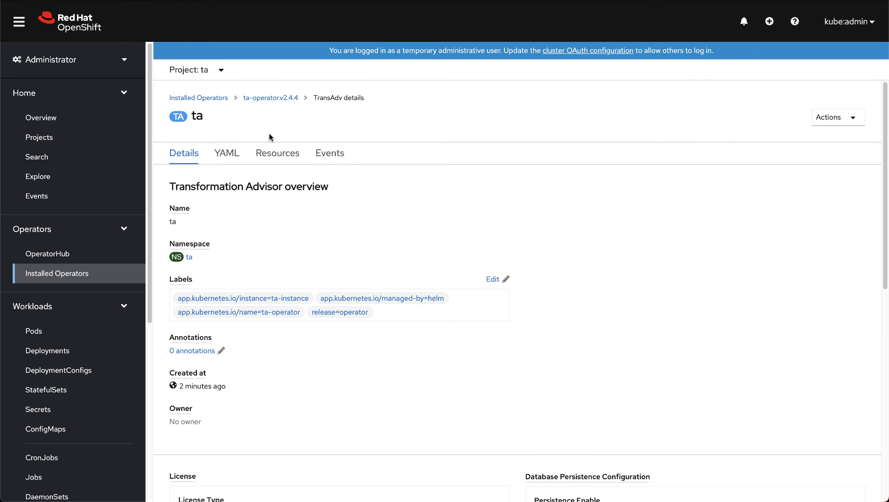
left_click(267, 151)
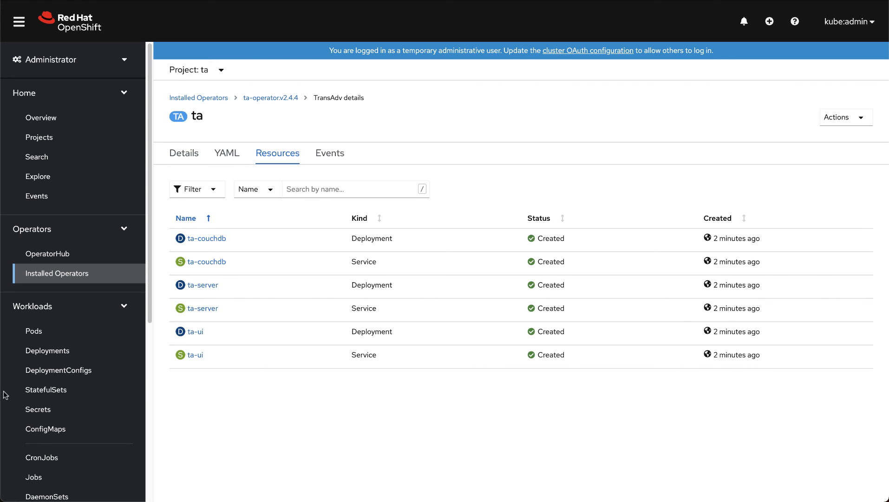
- Open the project's network routes and launch the Transformation Advisor interface from the ta-ui-route location
scroll(10, 397, "down", 5)
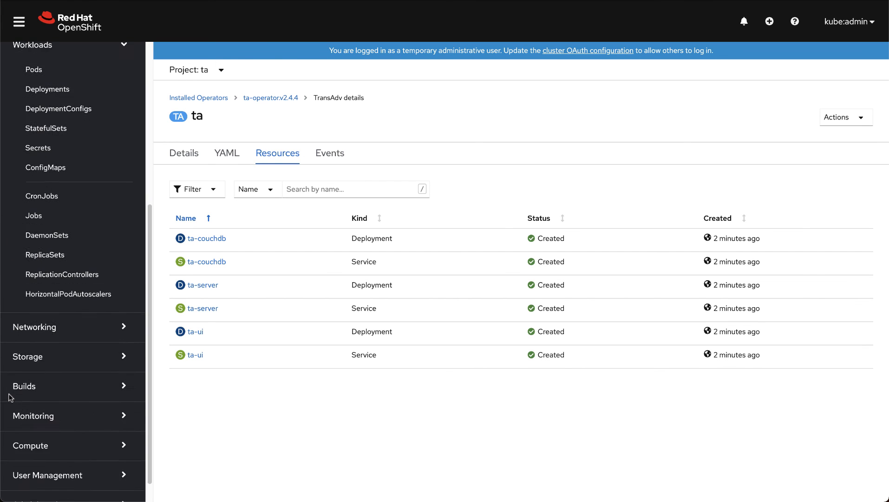
left_click(85, 306)
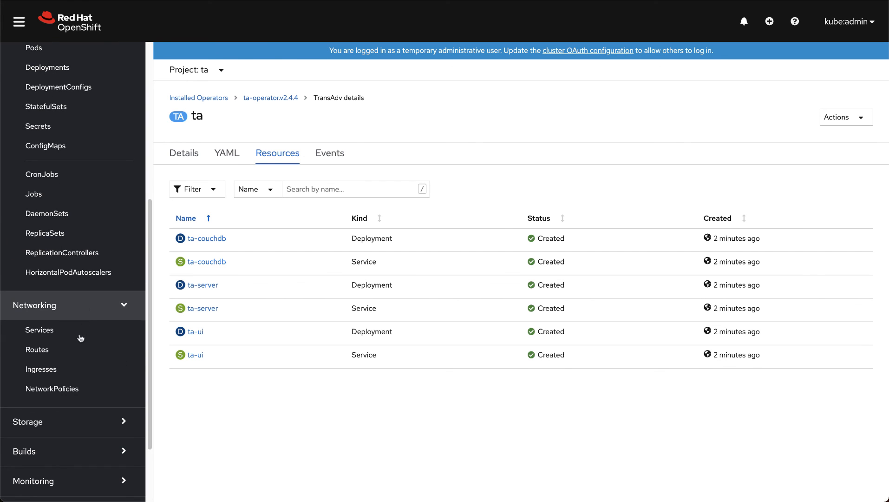
left_click(77, 350)
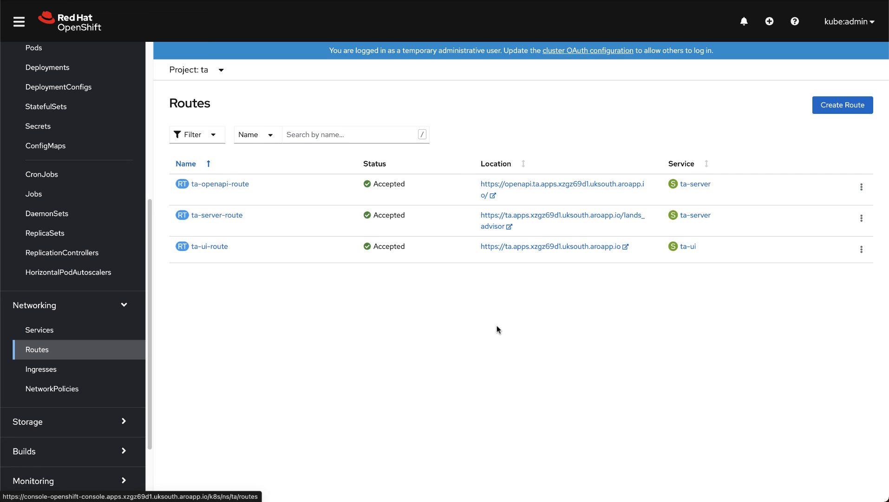
left_click(550, 252)
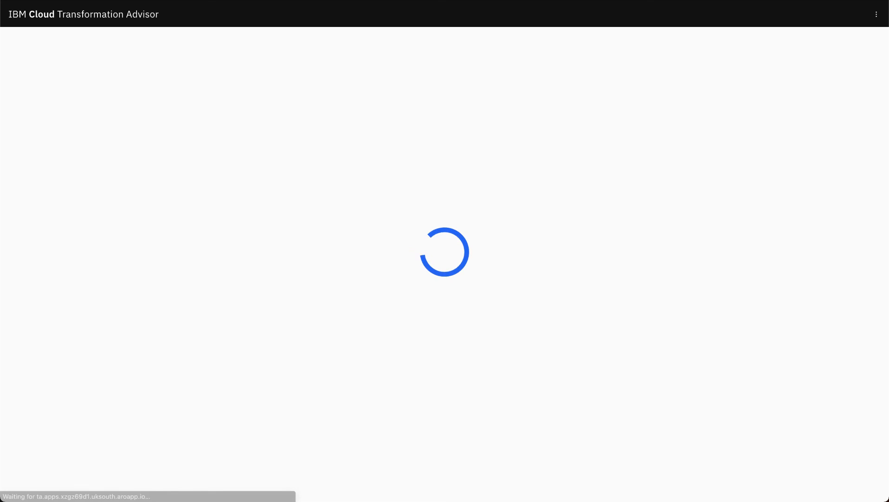